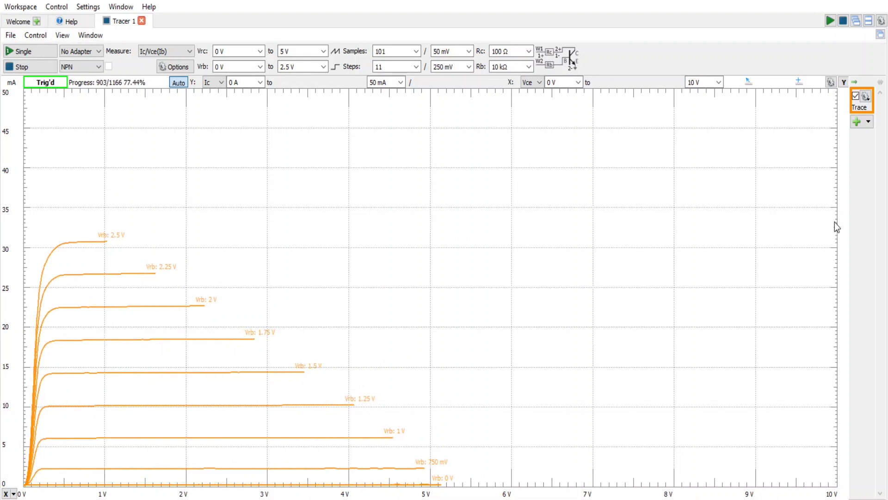
Store each transistor sweep as a reference curve, building up Ref 1 through Ref 7.
click(857, 123)
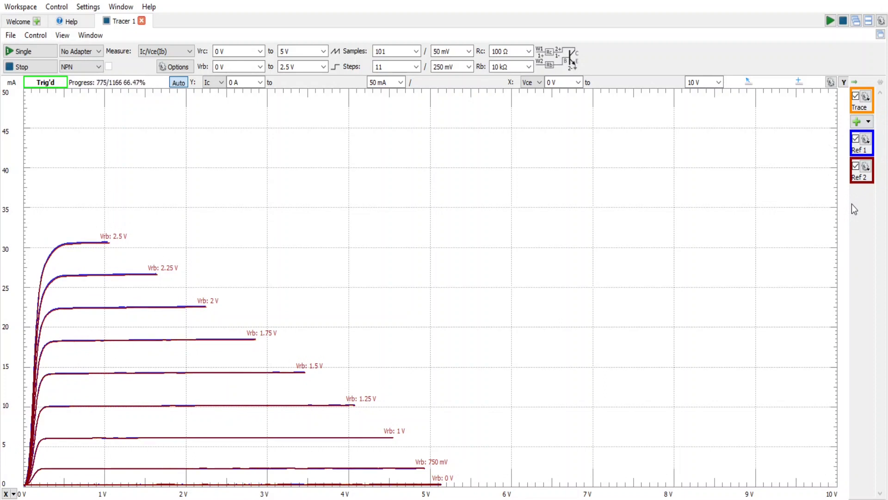
click(862, 124)
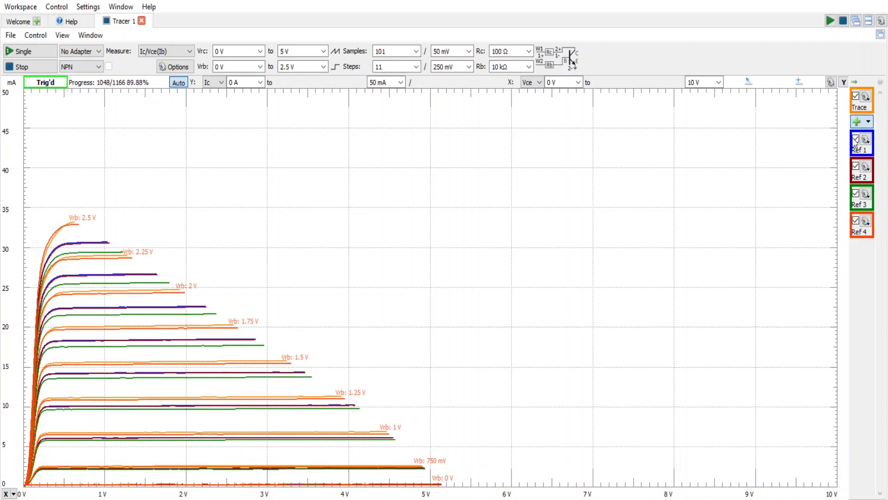
click(857, 122)
click(857, 122)
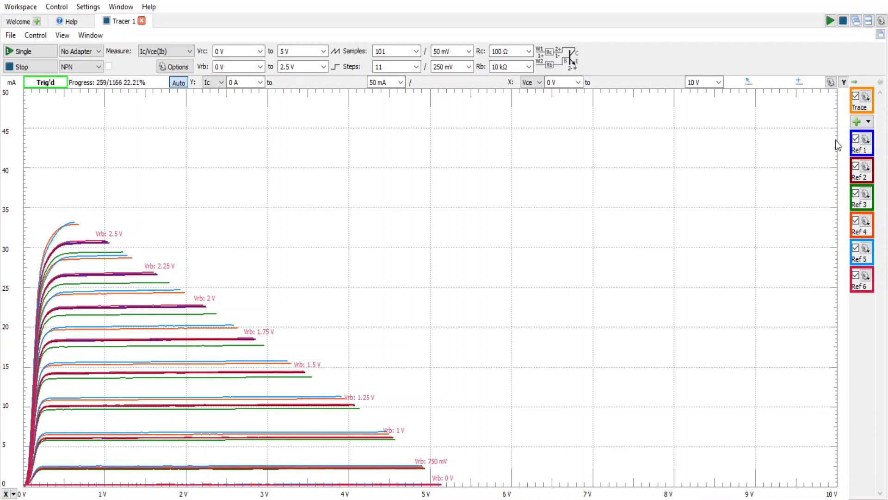
click(857, 122)
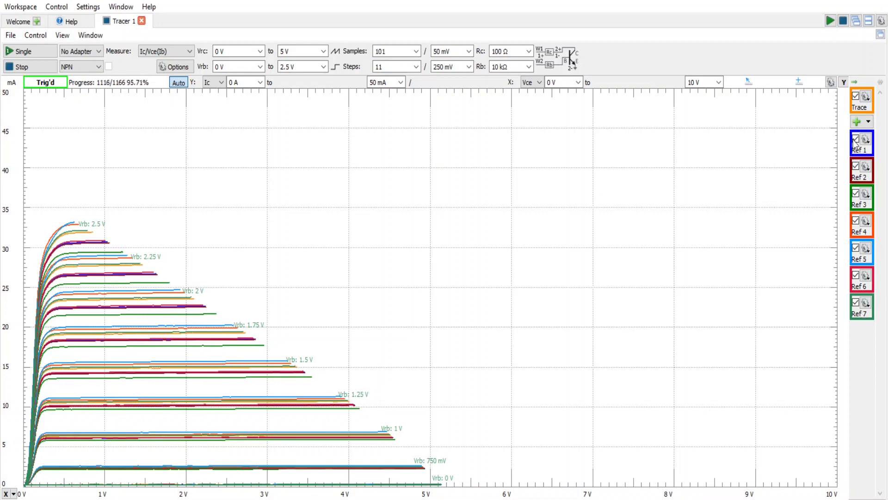
Hide all seven references, then re-show only Ref 7 over the live NPN sweep.
click(856, 138)
click(856, 166)
click(856, 194)
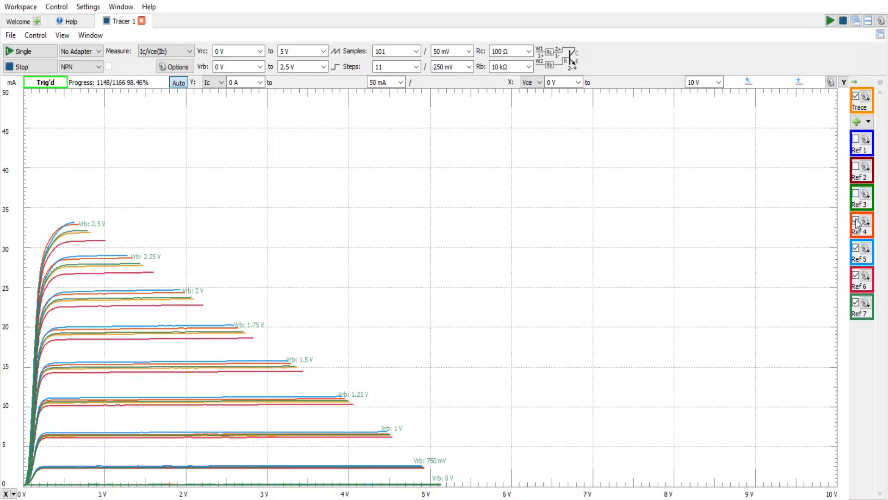
click(855, 220)
click(855, 248)
click(856, 277)
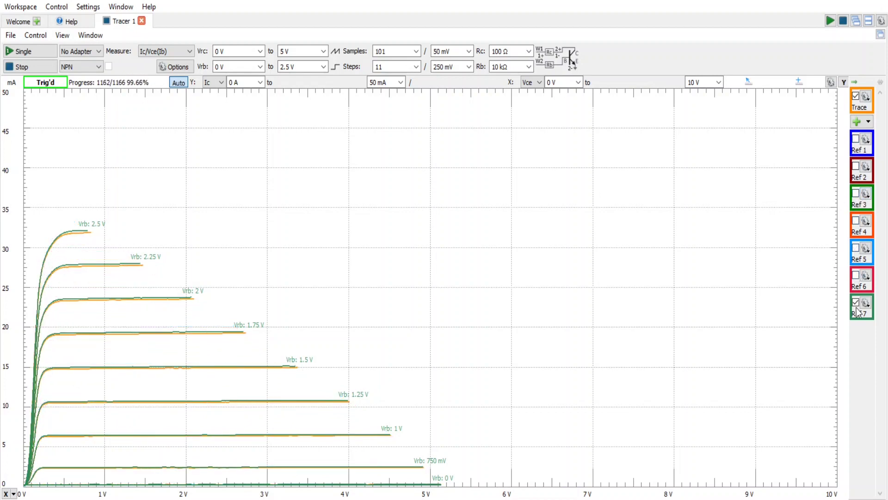
click(856, 303)
click(856, 303)
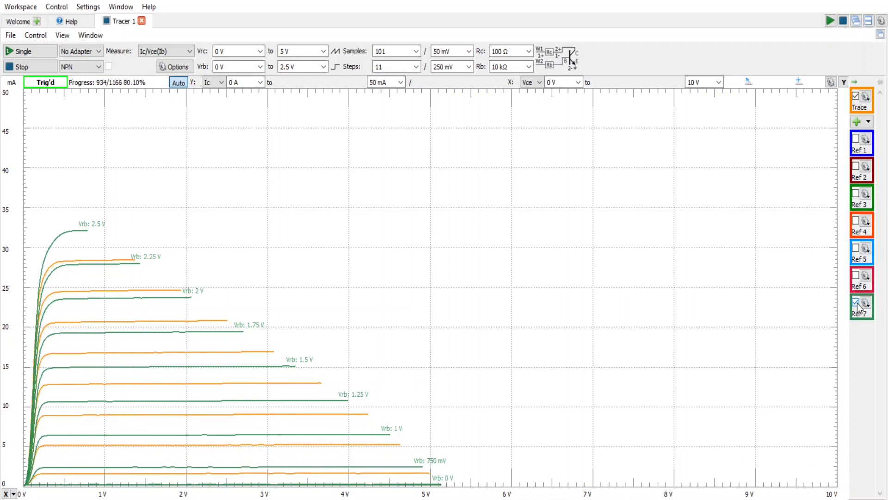
Hide the live sweep and compare Ref 1, Ref 2 and Ref 3 against Ref 7 one at a time.
click(856, 97)
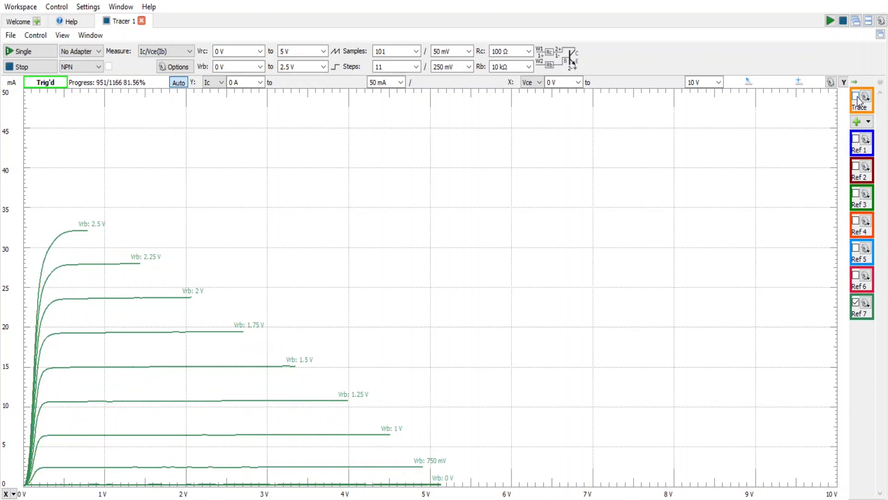
click(856, 140)
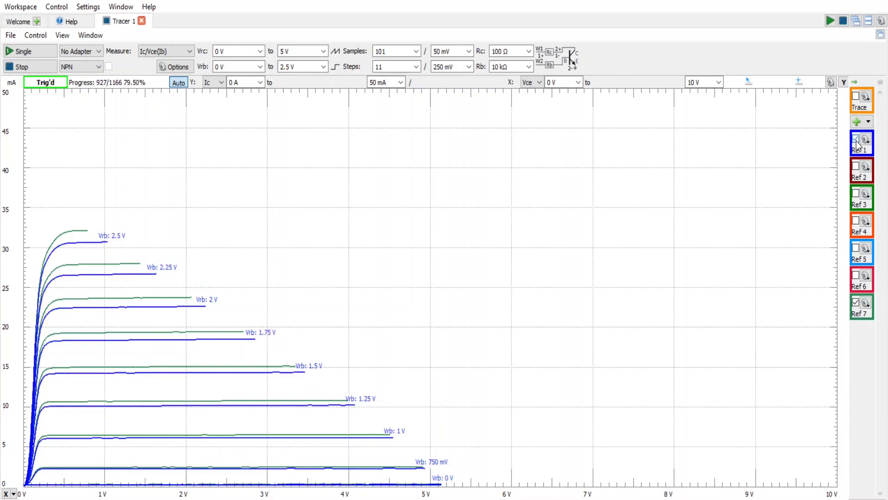
click(857, 140)
click(856, 167)
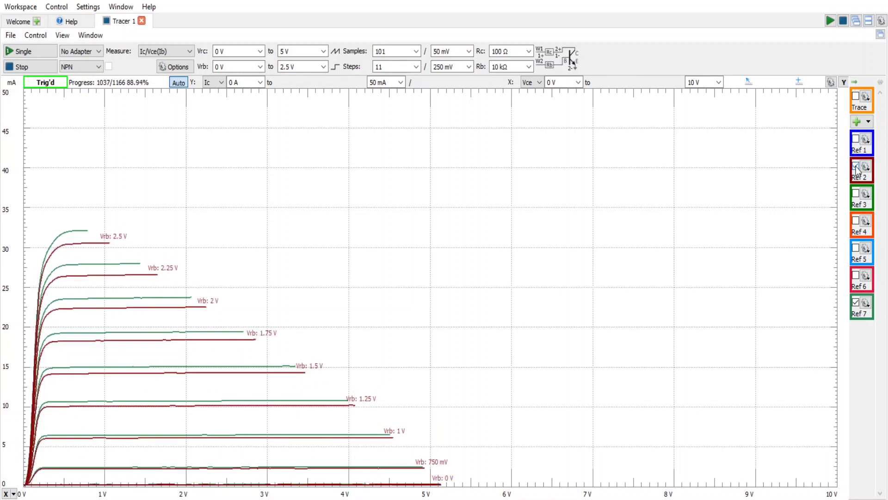
click(856, 167)
click(856, 194)
click(856, 195)
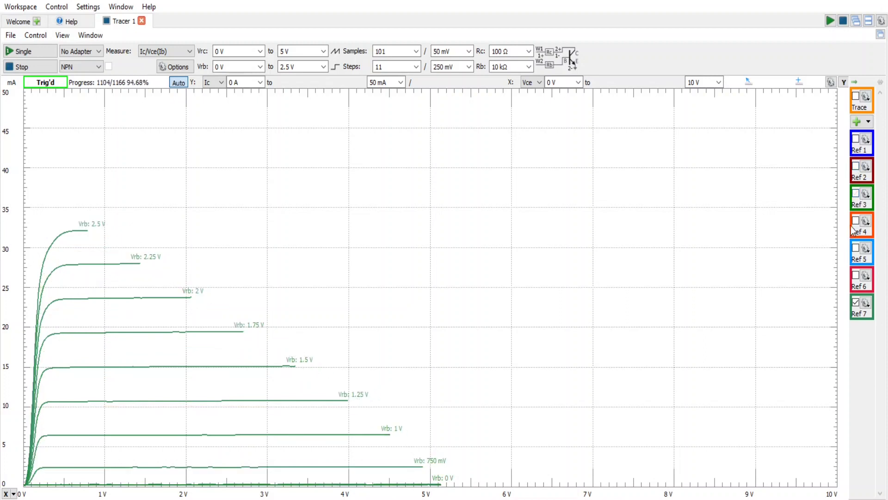
Compare Ref 4, Ref 5 and Ref 6 against Ref 7, then leave only Ref 6 shown.
click(856, 221)
click(856, 221)
click(856, 252)
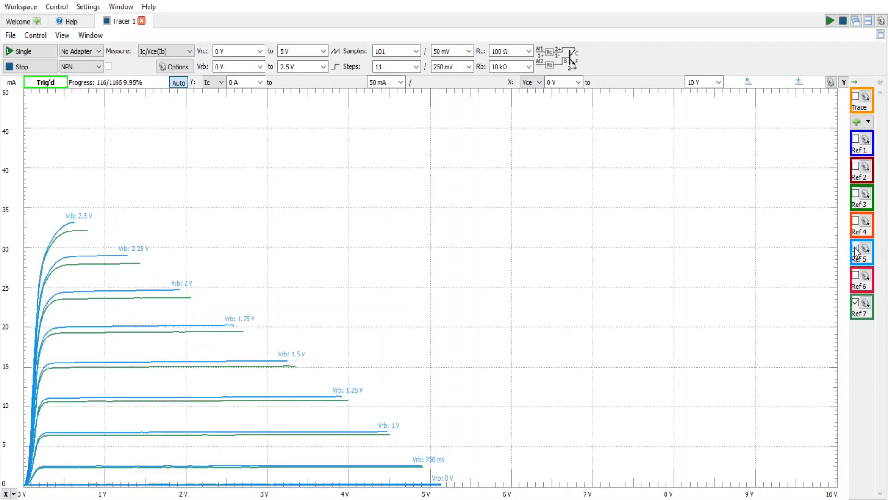
click(856, 252)
click(857, 276)
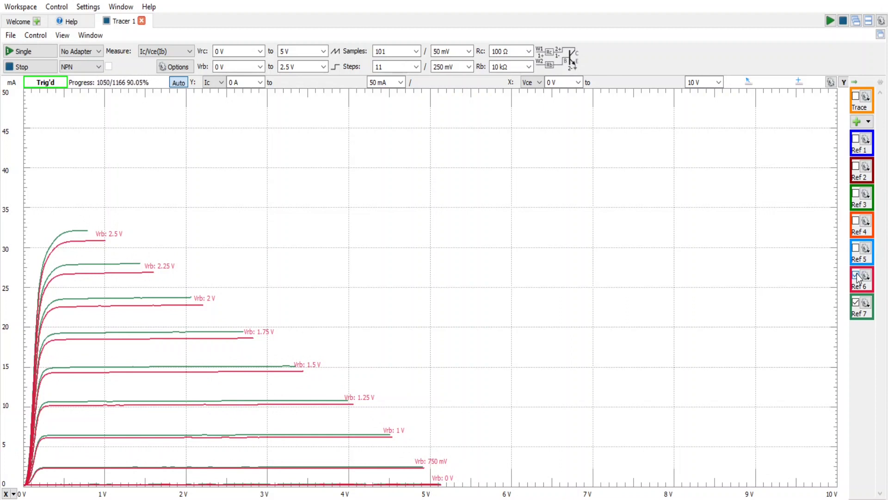
click(856, 276)
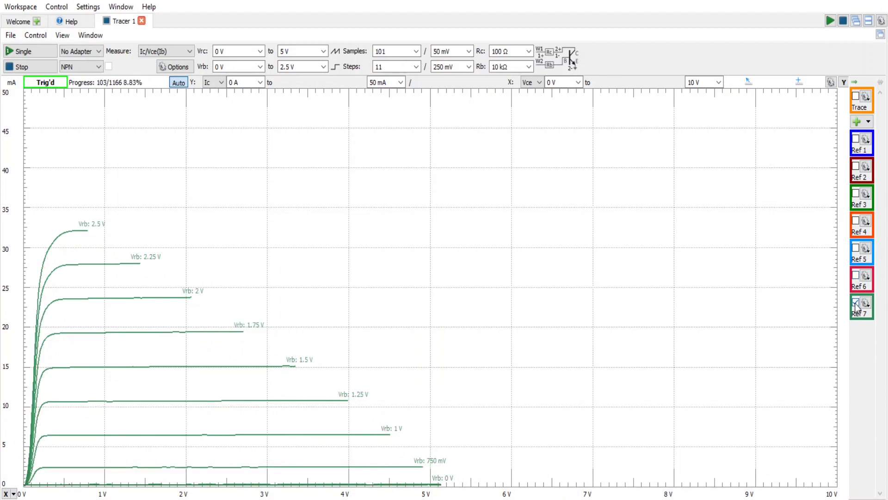
click(856, 303)
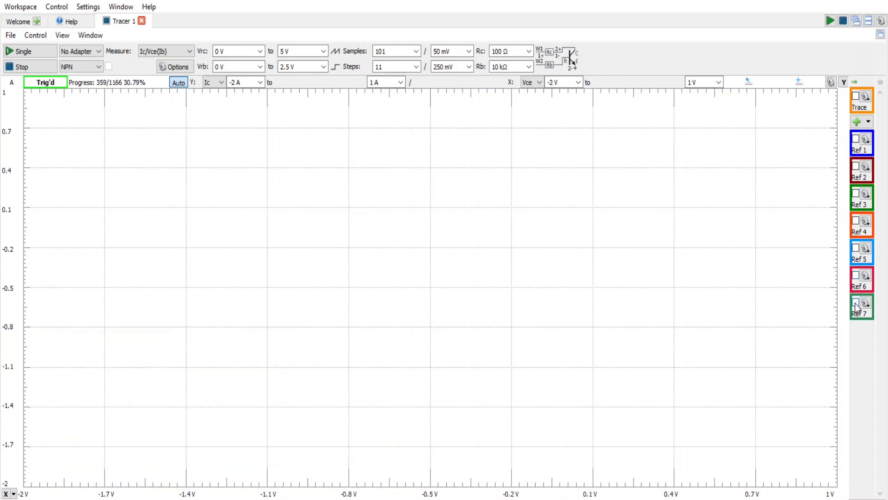
click(856, 277)
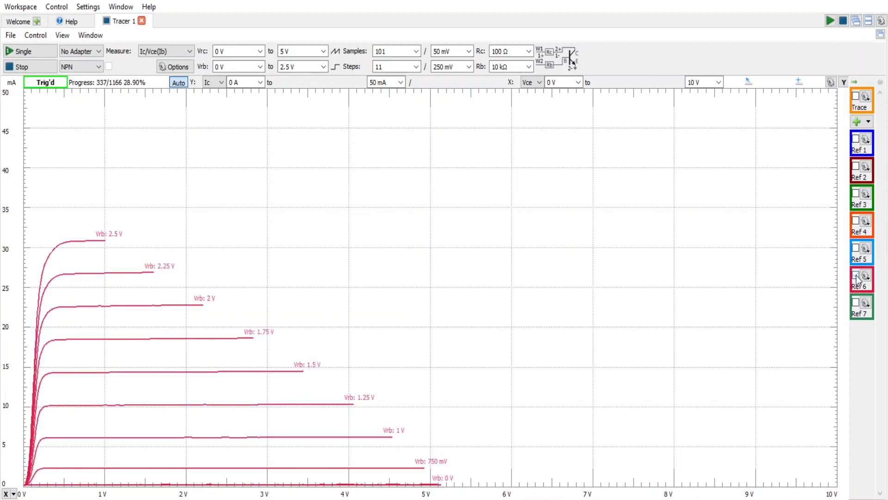
Overlay Ref 1 and Ref 2, briefly compare Ref 3, Ref 4 and Ref 5 against them, then hide Ref 6.
click(856, 141)
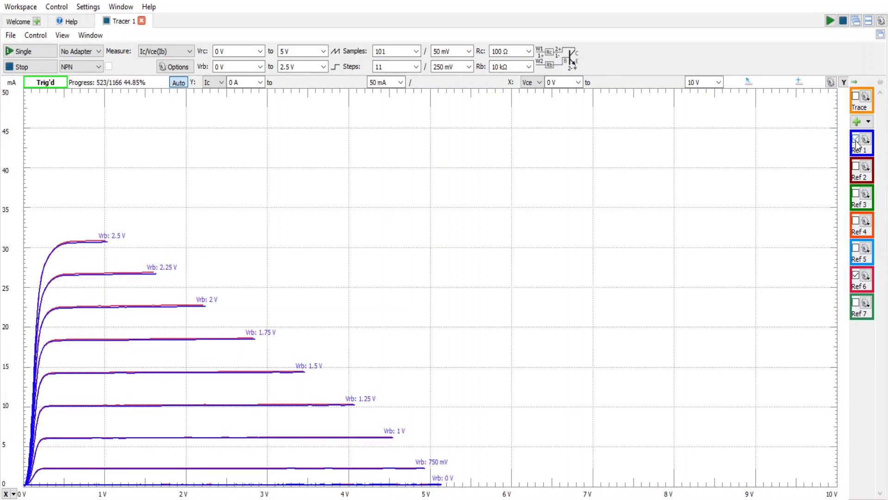
click(856, 167)
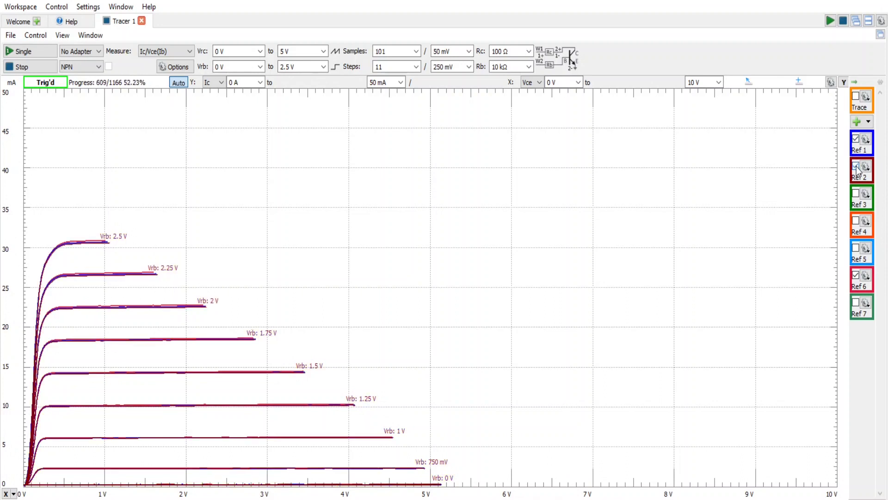
click(856, 194)
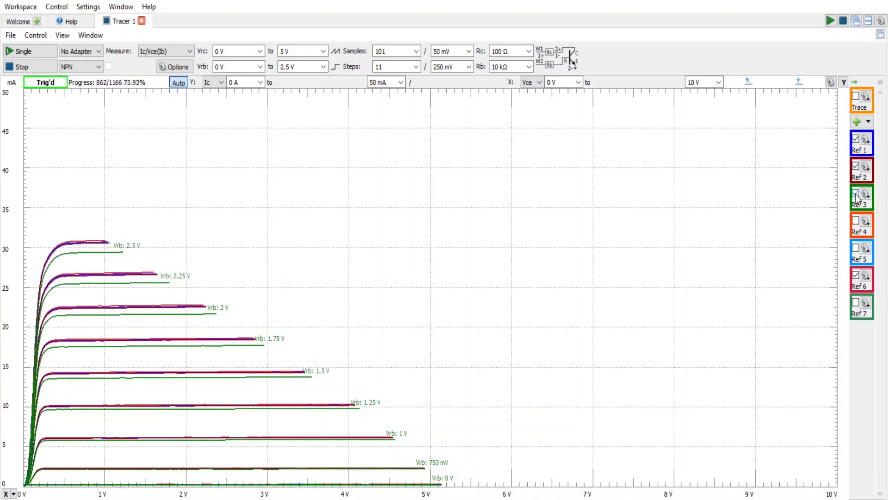
click(856, 195)
click(856, 222)
click(855, 222)
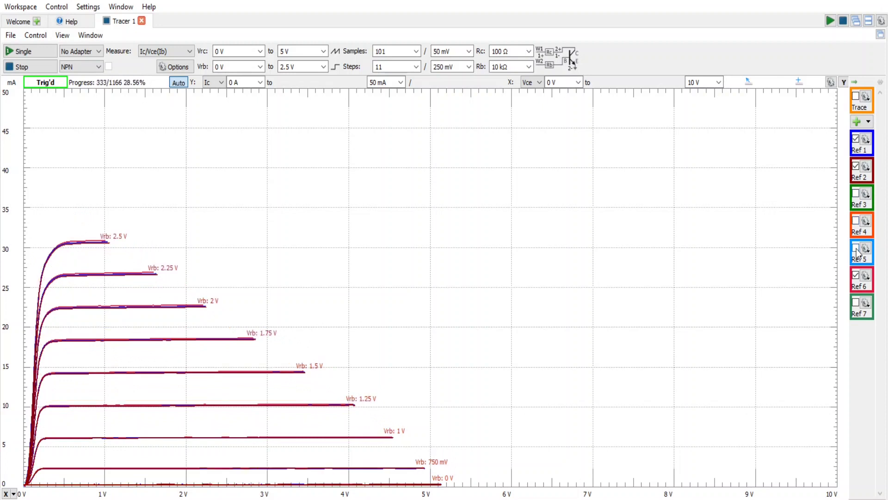
click(857, 248)
click(856, 249)
click(856, 166)
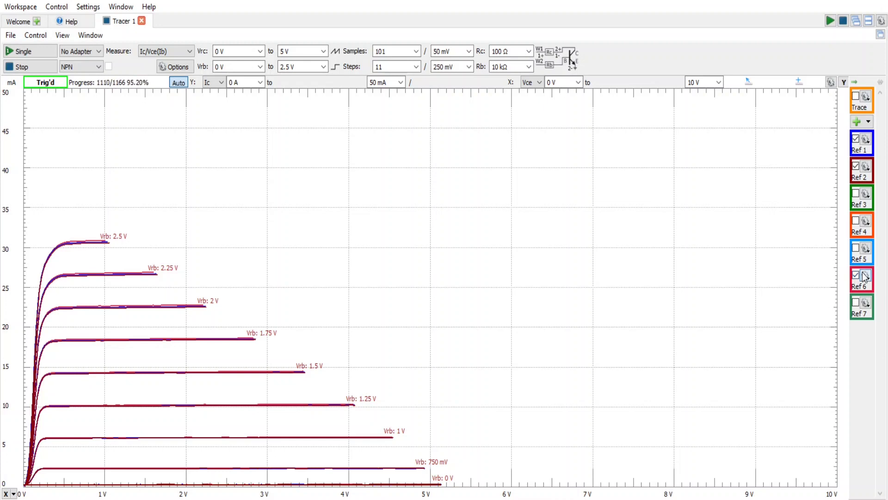
click(856, 276)
Show Ref 5 alone, compare Ref 1 through Ref 4 against it, keep Ref 4, then hide Ref 5.
click(856, 249)
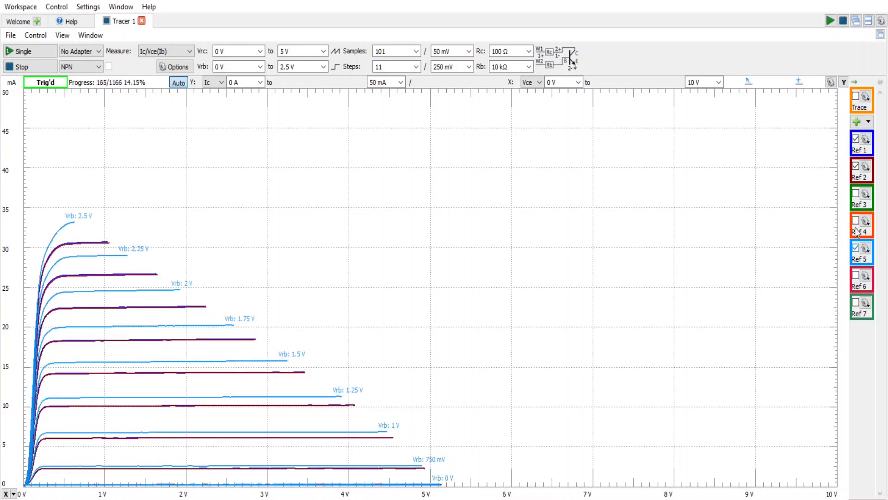
click(856, 149)
click(855, 166)
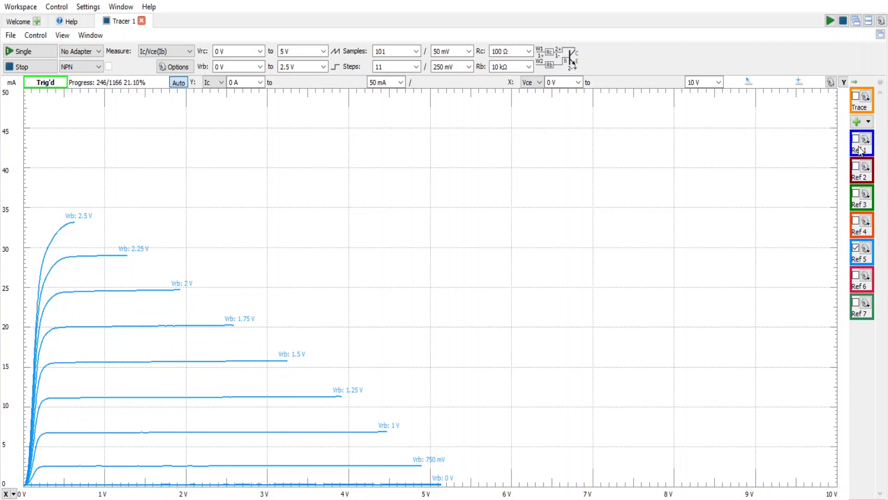
click(856, 140)
click(856, 139)
click(855, 166)
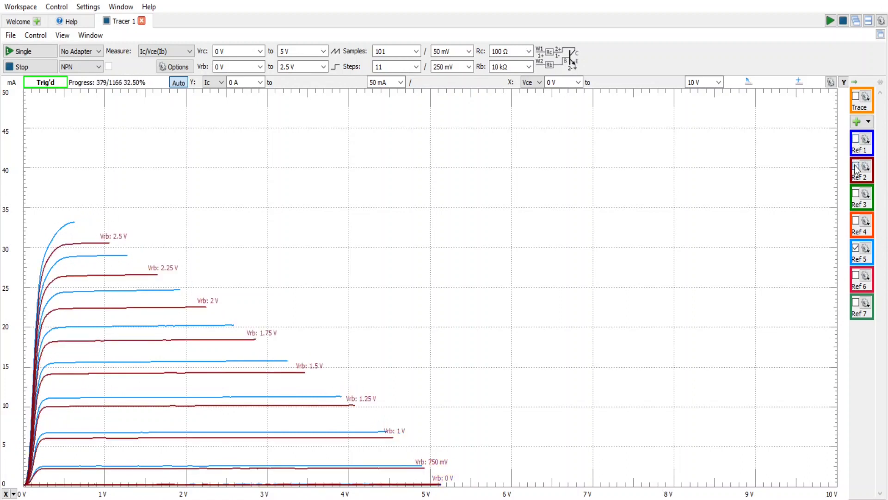
click(856, 166)
click(856, 194)
click(856, 194)
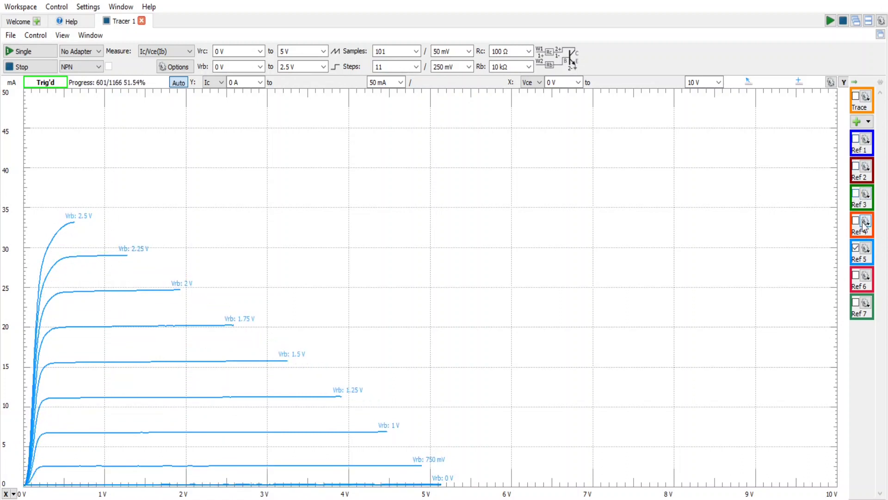
click(856, 221)
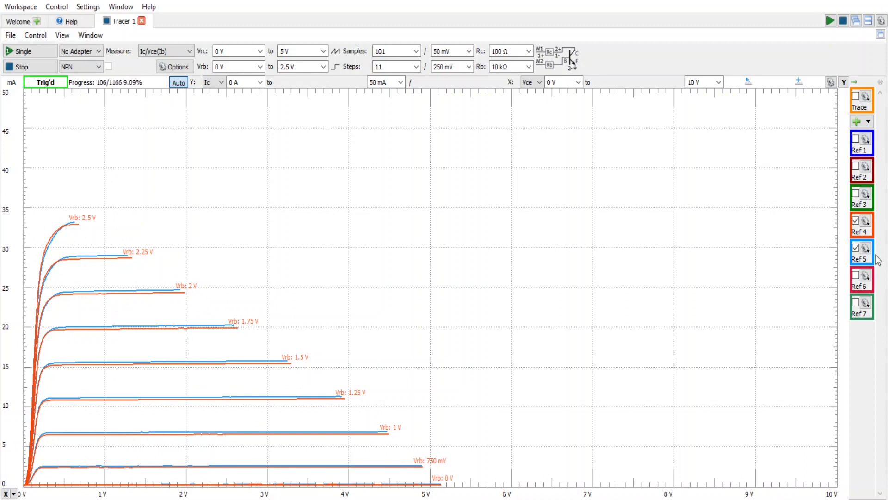
click(855, 247)
Hide Ref 4, overlay Ref 1 and Ref 2, then test Ref 6 against Ref 1 instead of Ref 2.
click(855, 222)
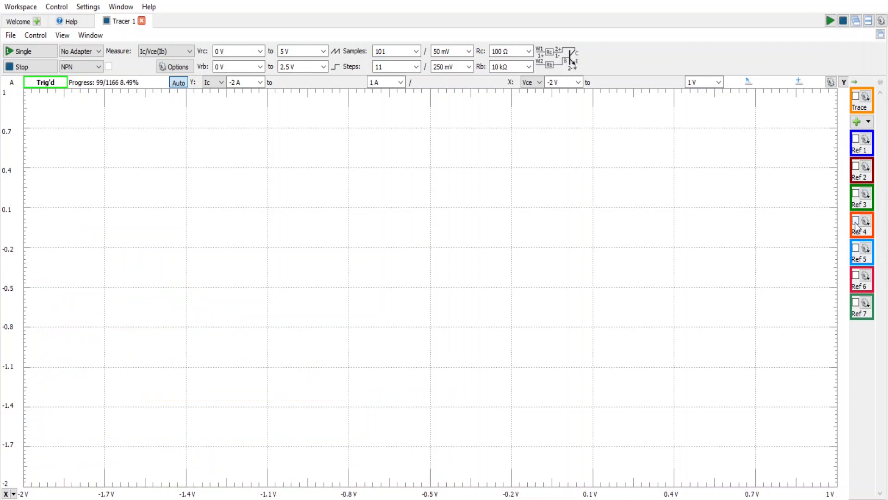
click(856, 139)
click(856, 166)
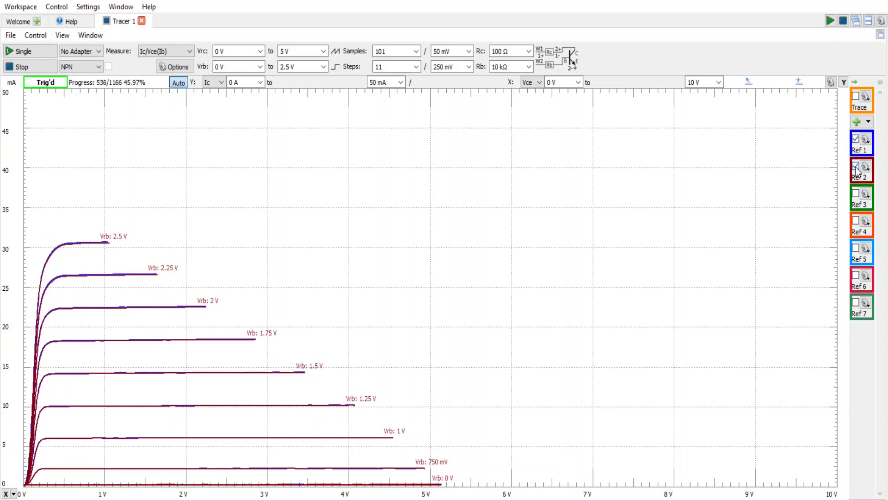
click(856, 166)
click(855, 276)
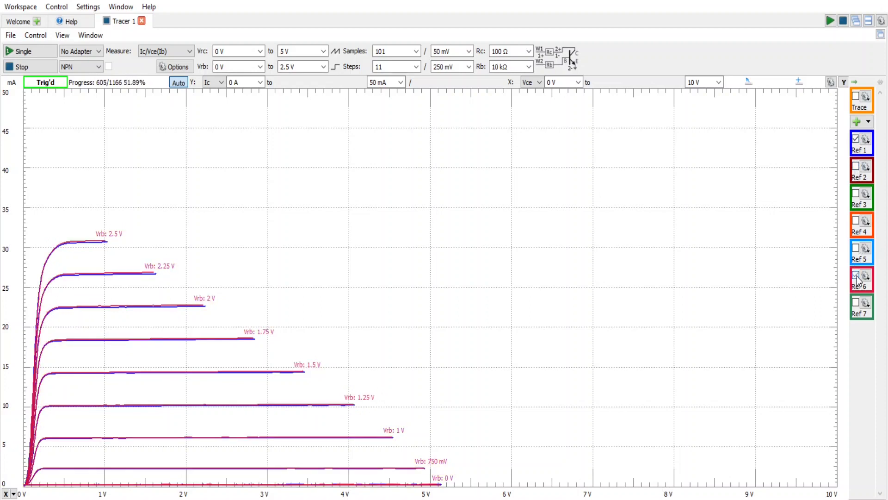
click(856, 276)
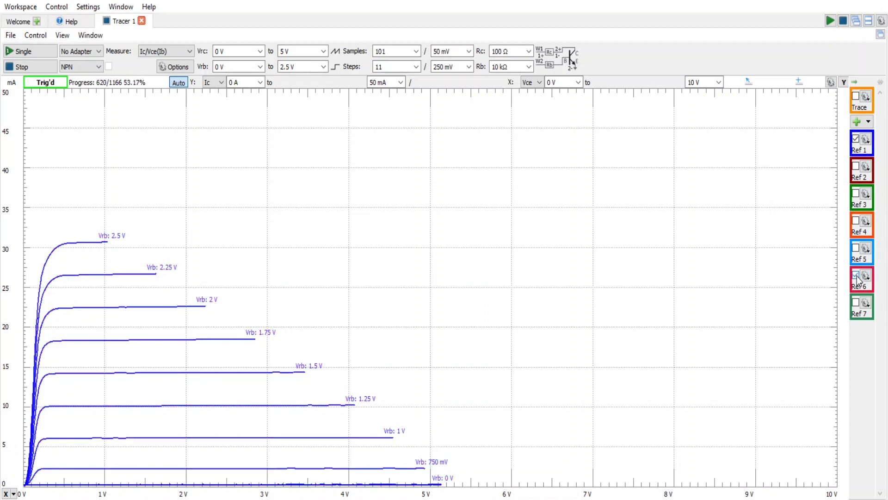
Restore Ref 2 over Ref 1, ending with only that pair displayed on 0–10 V by 0–50 mA axes.
click(856, 167)
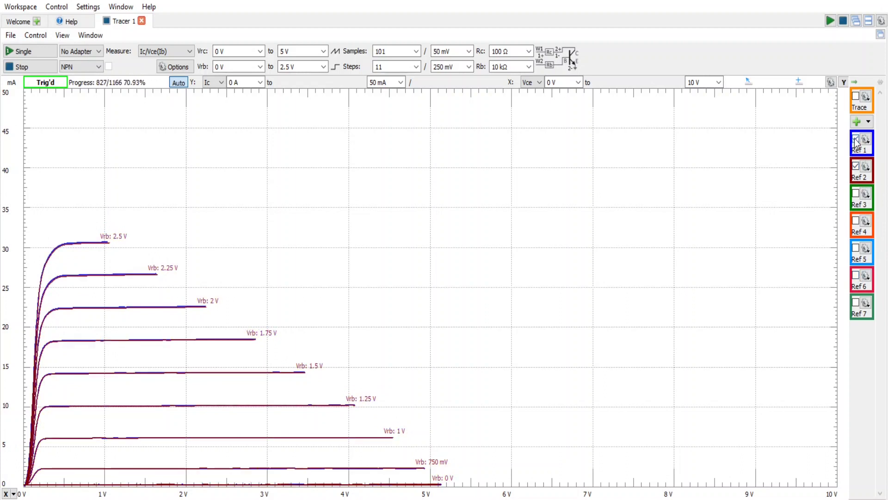
click(855, 138)
click(856, 167)
click(856, 140)
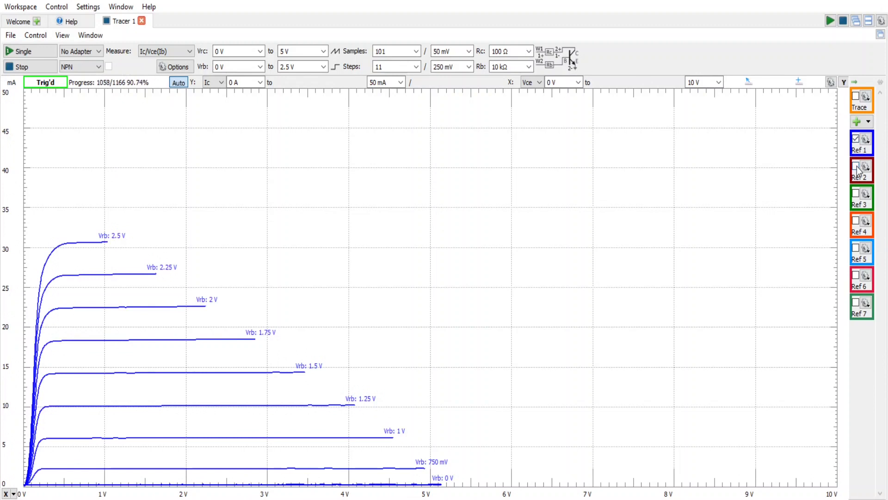
click(856, 166)
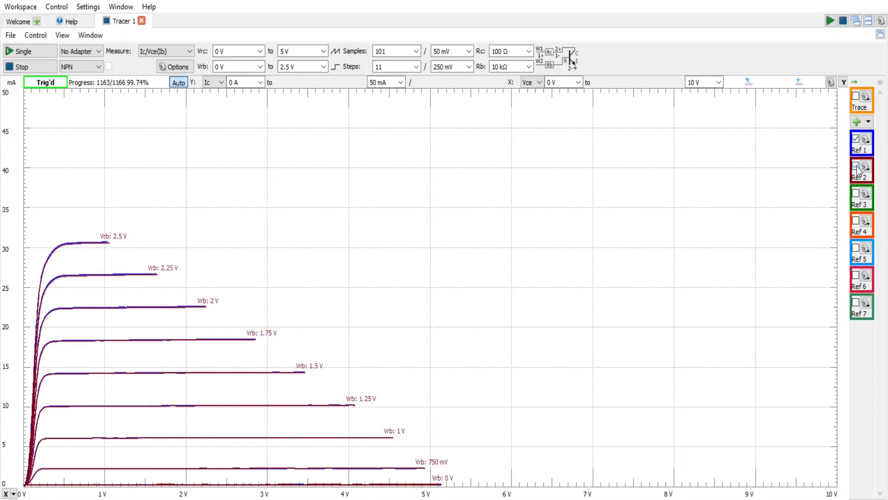